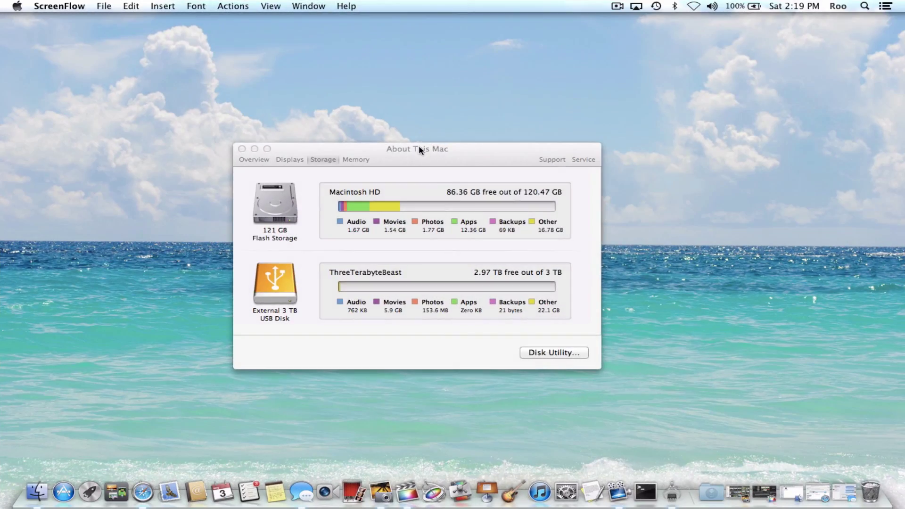
# Step: Nudge the storage overview aside, then open Time Machine Preferences from the menu-bar icon
pyautogui.moveTo(418, 147); pyautogui.dragTo(427, 140)
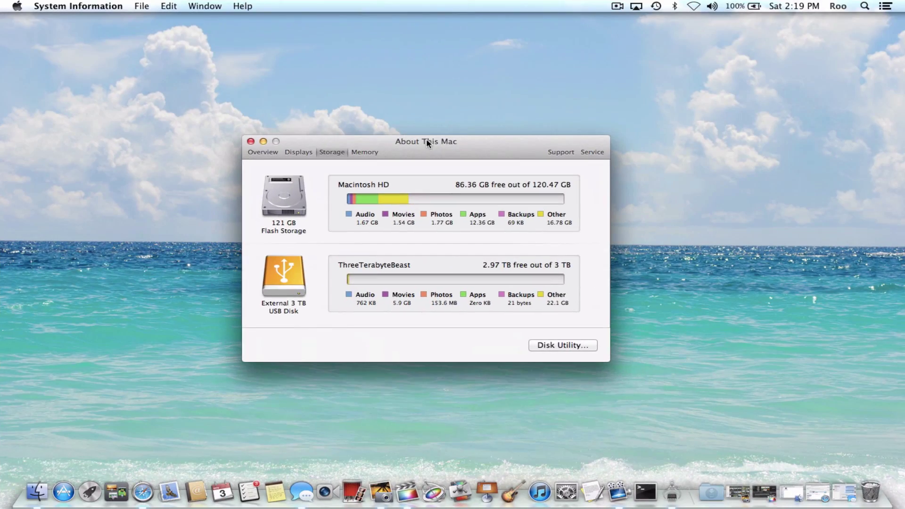
pyautogui.moveTo(446, 141); pyautogui.dragTo(437, 127)
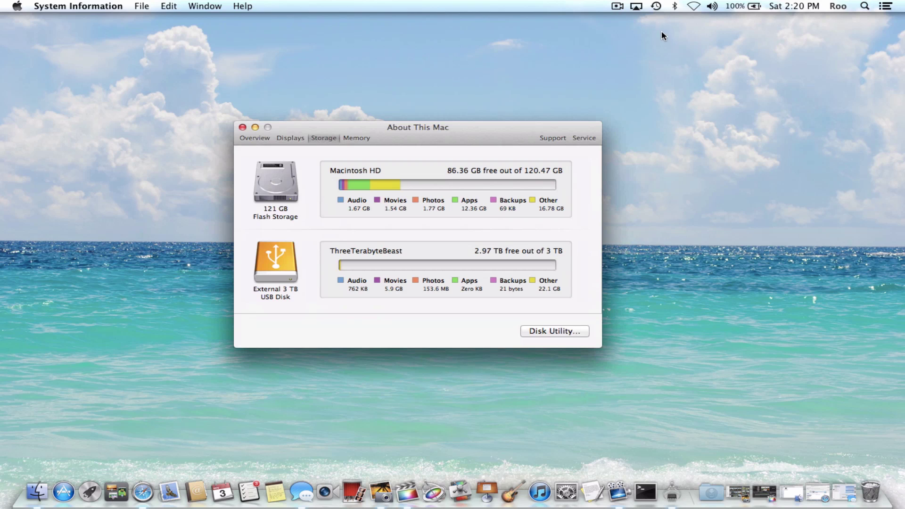
pyautogui.click(657, 8)
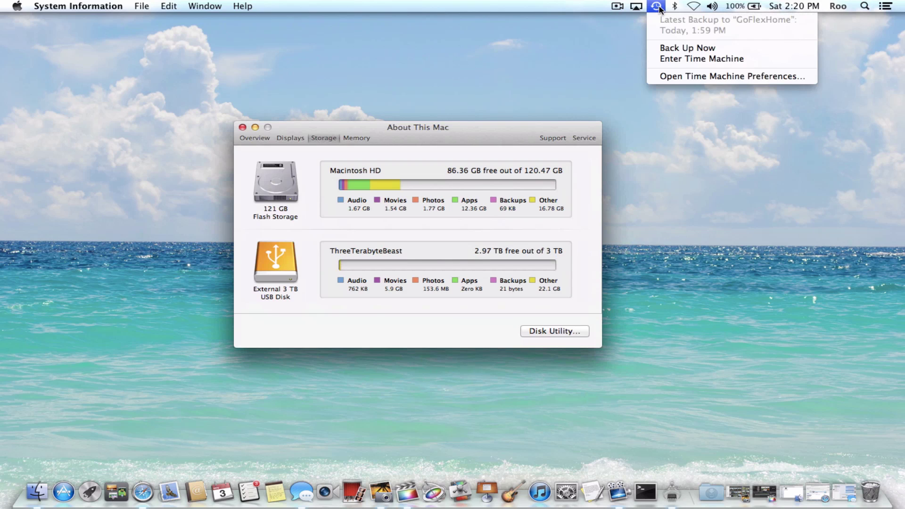
pyautogui.click(679, 77)
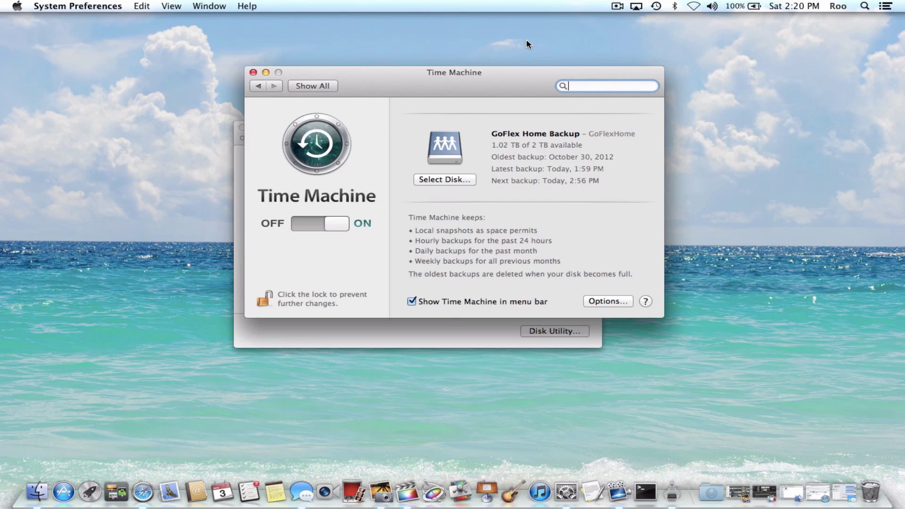
# Step: Switch Time Machine backups OFF then ON, arranging windows to reveal the 69 KB storage figure
pyautogui.moveTo(440, 68); pyautogui.dragTo(597, 147)
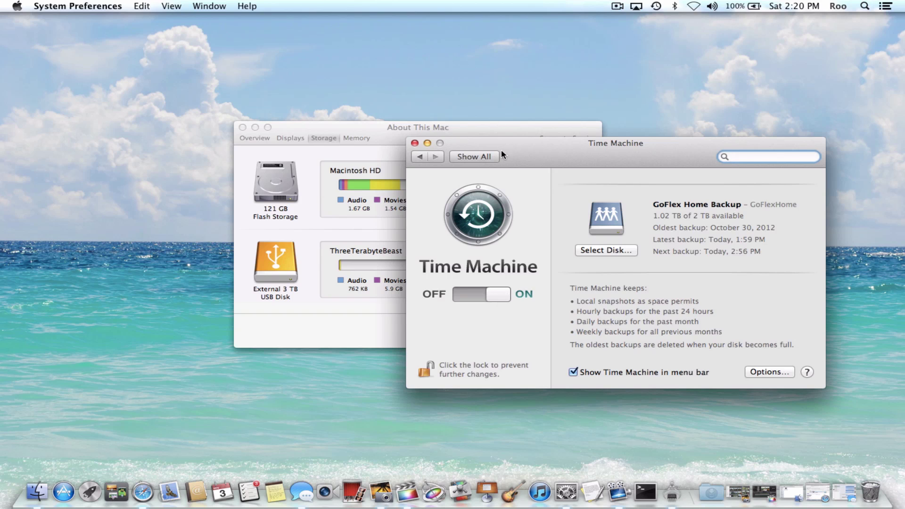
pyautogui.moveTo(509, 153); pyautogui.dragTo(545, 45)
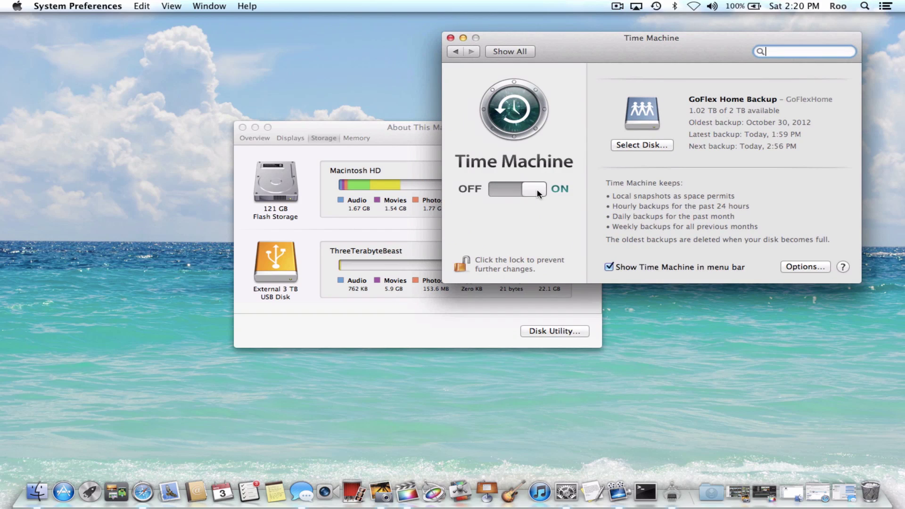
pyautogui.moveTo(540, 192); pyautogui.dragTo(484, 190)
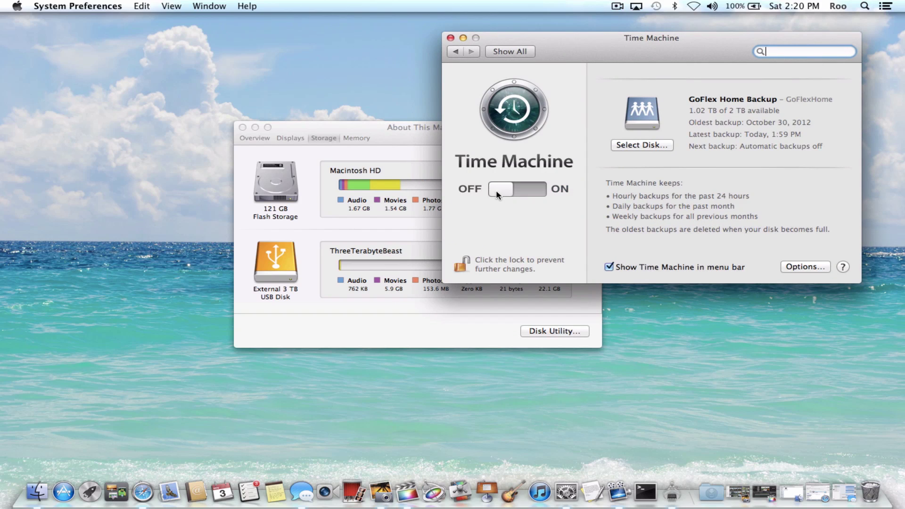
pyautogui.click(495, 190)
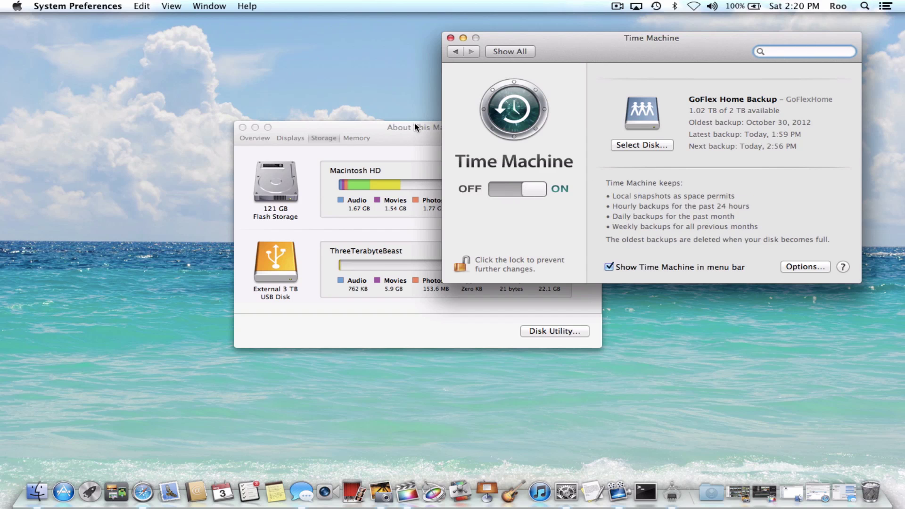
pyautogui.moveTo(415, 128)
pyautogui.mouseDown()
pyautogui.moveTo(341, 146)
pyautogui.moveTo(345, 205)
pyautogui.mouseUp()
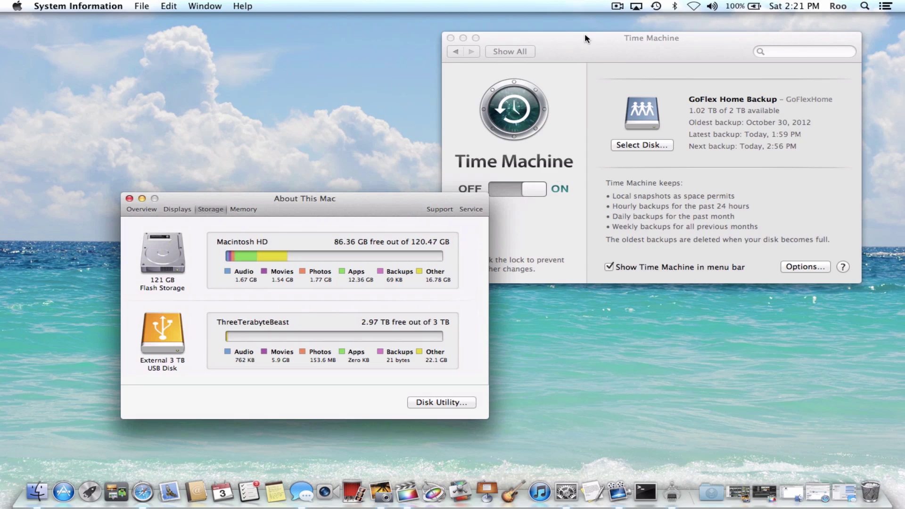
# Step: Toggle Time Machine OFF and ON again, restoring the 2:56 PM next backup
pyautogui.click(592, 40)
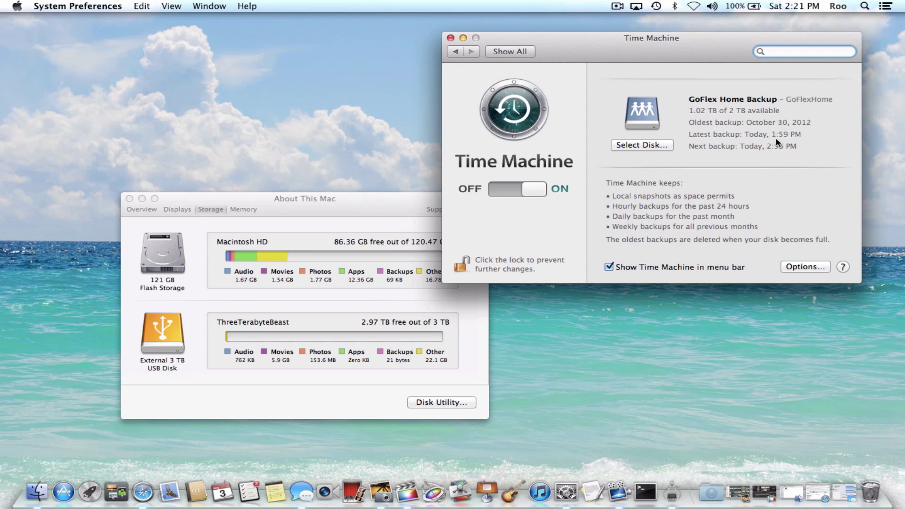
pyautogui.click(367, 195)
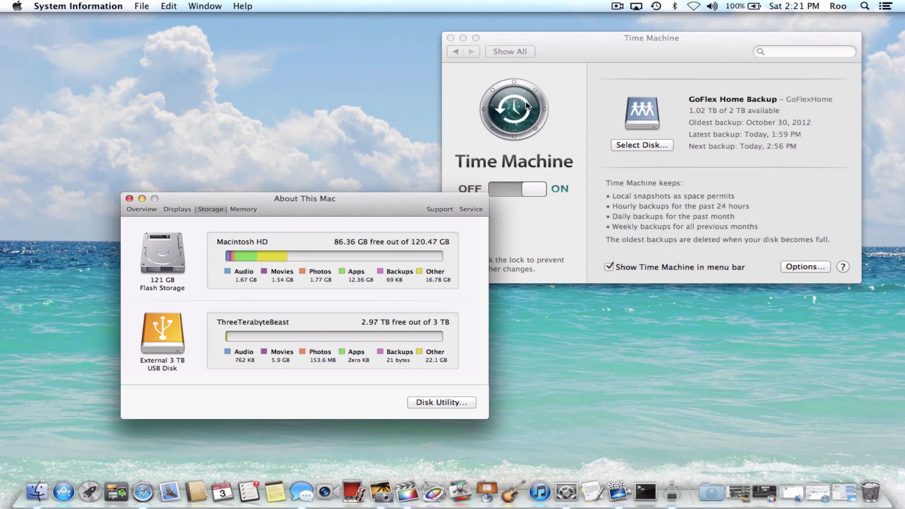
pyautogui.moveTo(571, 35); pyautogui.dragTo(545, 33)
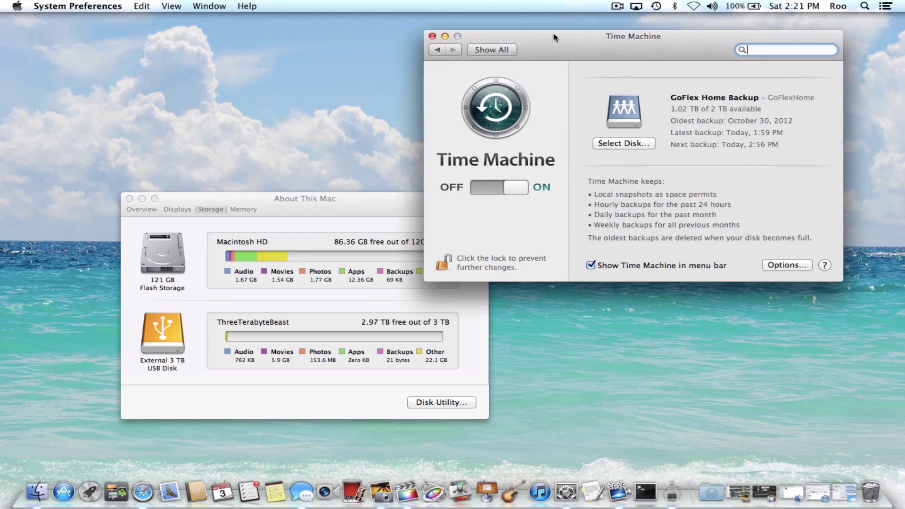
pyautogui.click(513, 186)
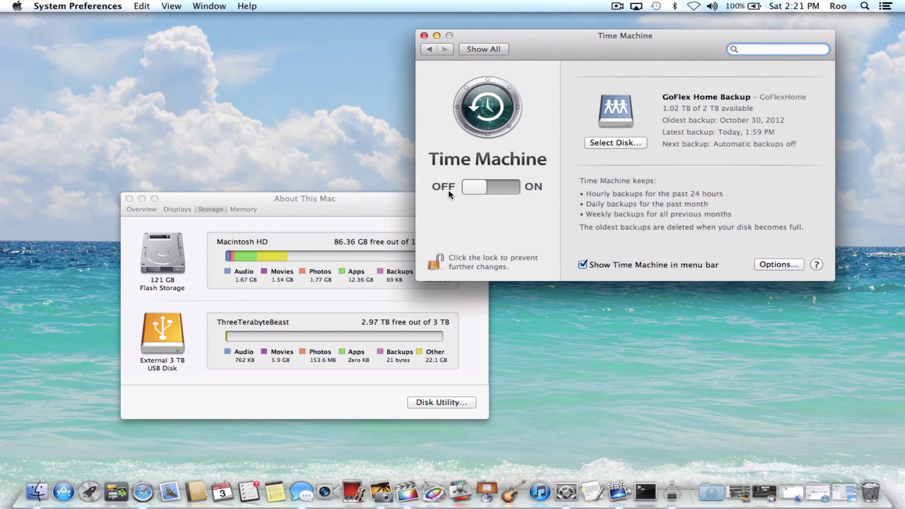
pyautogui.click(470, 185)
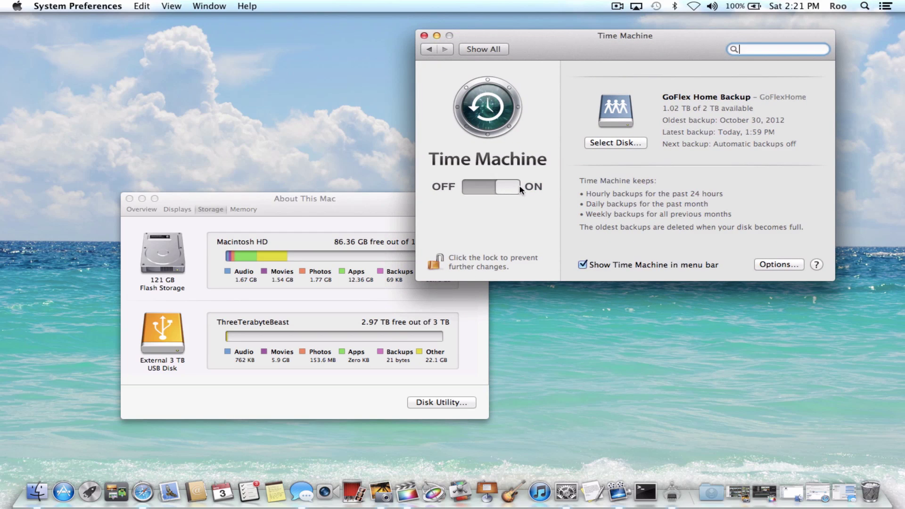
pyautogui.click(365, 203)
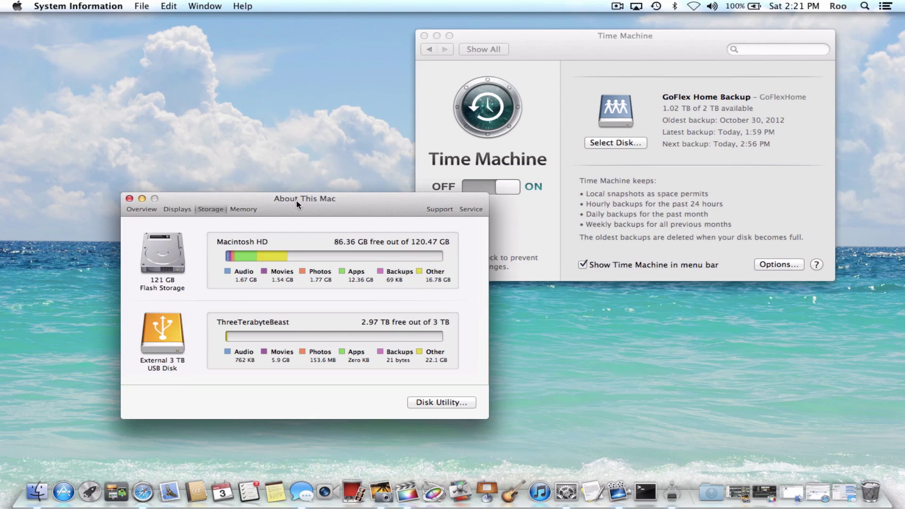